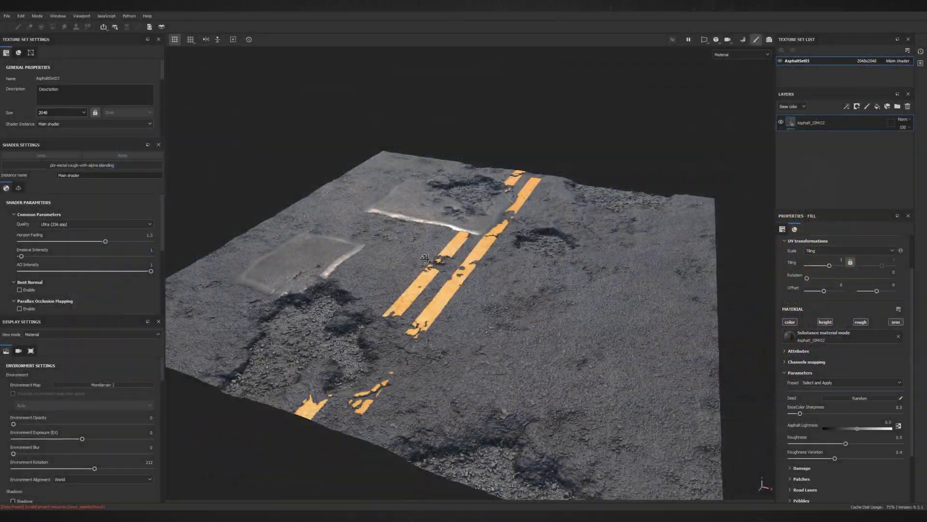
Step: Set the texture set size to 4096 and examine the asphalt surface detail under different environment rotations
{"action": "right_click_drag", "start_coordinate": [424, 258], "coordinate": [438, 279], "text": "shift"}
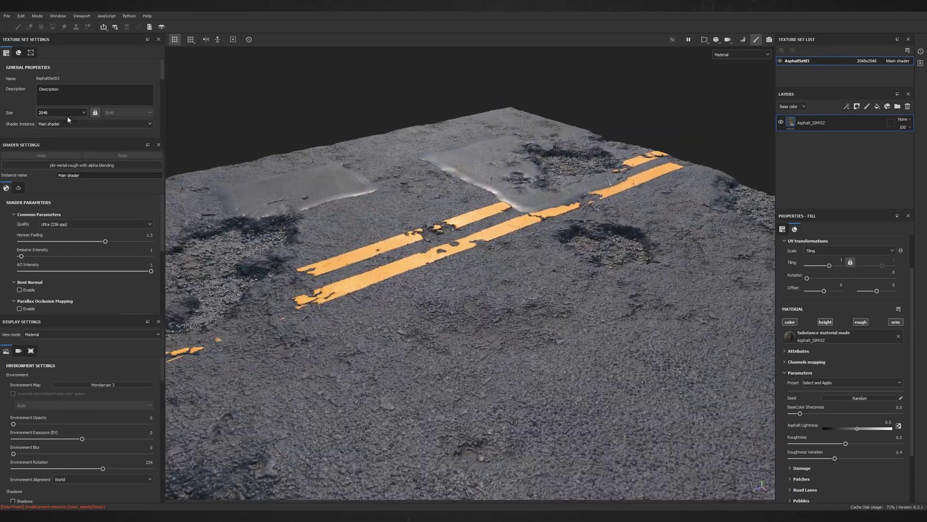
{"action": "left_click", "coordinate": [55, 158]}
{"action": "left_click_drag", "start_coordinate": [442, 338], "coordinate": [594, 328], "text": "alt"}
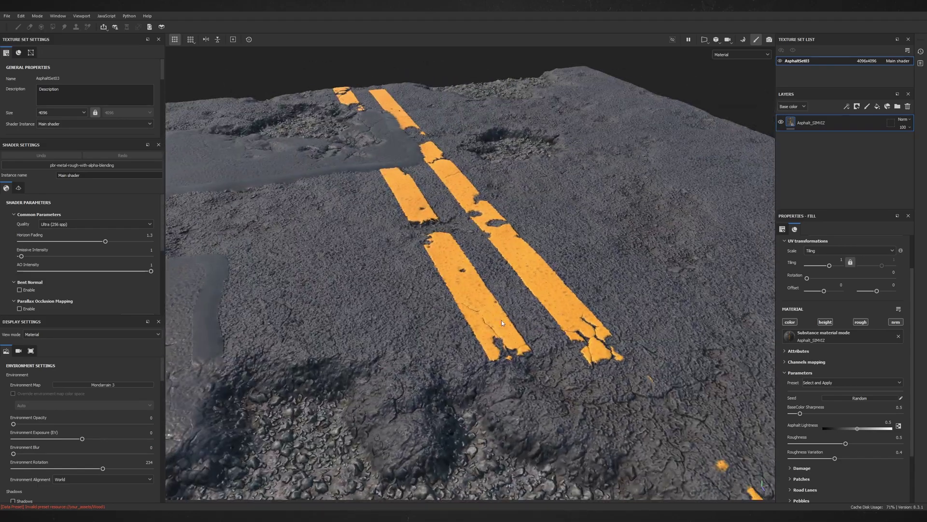
{"action": "right_click_drag", "start_coordinate": [512, 319], "coordinate": [425, 320], "text": "shift"}
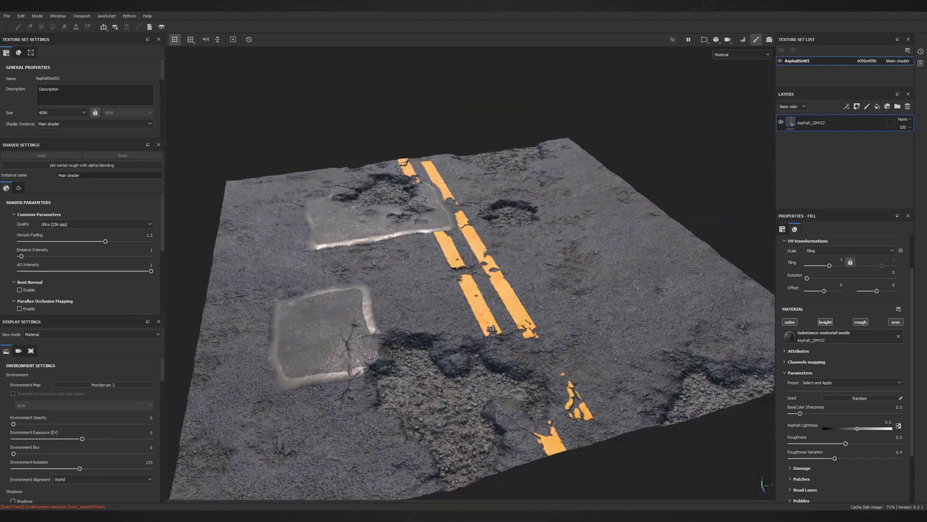
{"action": "left_click_drag", "start_coordinate": [425, 320], "coordinate": [319, 309], "text": "alt"}
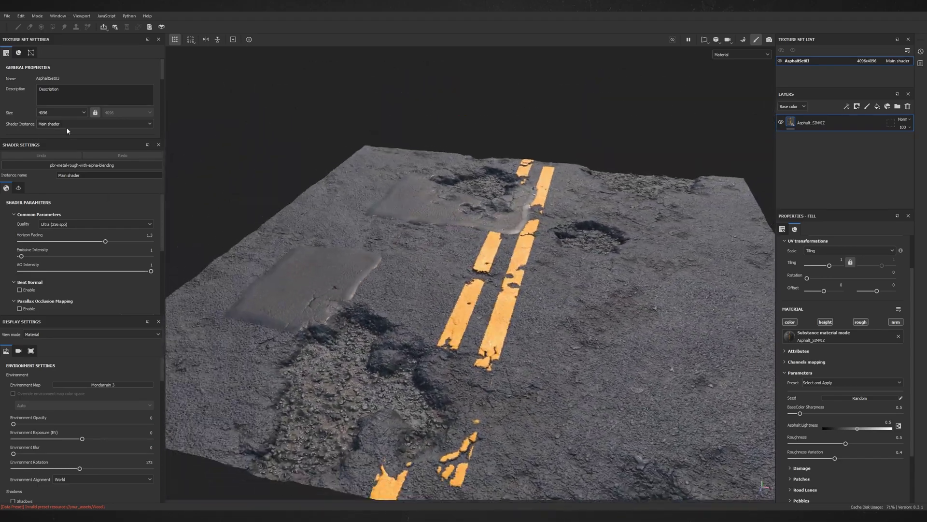
{"action": "left_click_drag", "start_coordinate": [477, 286], "coordinate": [528, 297], "text": "alt"}
{"action": "scroll", "coordinate": [724, 258], "scroll_direction": "up", "scroll_amount": 2}
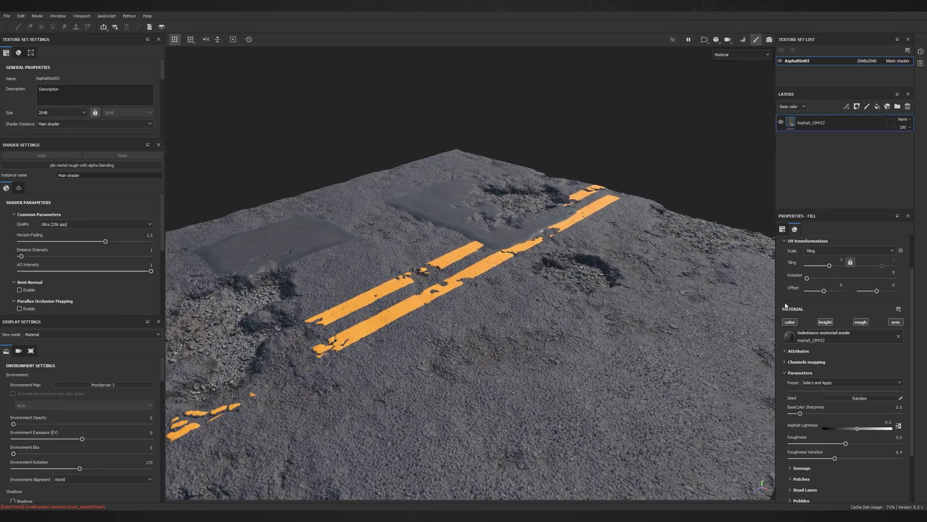
Step: Apply the Clean preset to the asphalt material
{"action": "scroll", "coordinate": [816, 347], "scroll_direction": "down", "scroll_amount": 3}
{"action": "scroll", "coordinate": [816, 347], "scroll_direction": "up", "scroll_amount": 1}
{"action": "left_click_drag", "start_coordinate": [478, 289], "coordinate": [458, 302], "text": "alt"}
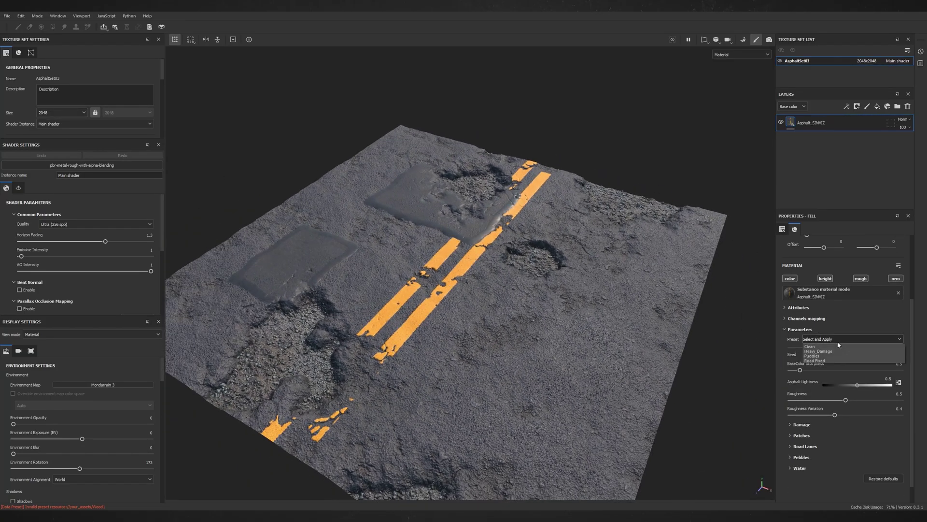
{"action": "left_click", "coordinate": [833, 345]}
{"action": "left_click", "coordinate": [830, 341]}
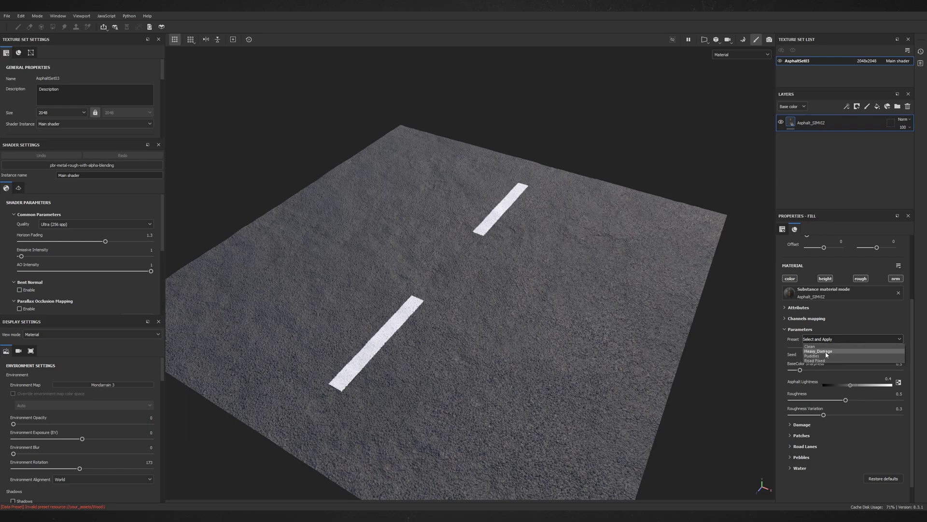
Step: Try the Heavy_Damage and Road Fixed presets on the asphalt material and inspect them under rotated environment lighting
{"action": "left_click", "coordinate": [827, 340]}
{"action": "left_click", "coordinate": [827, 354]}
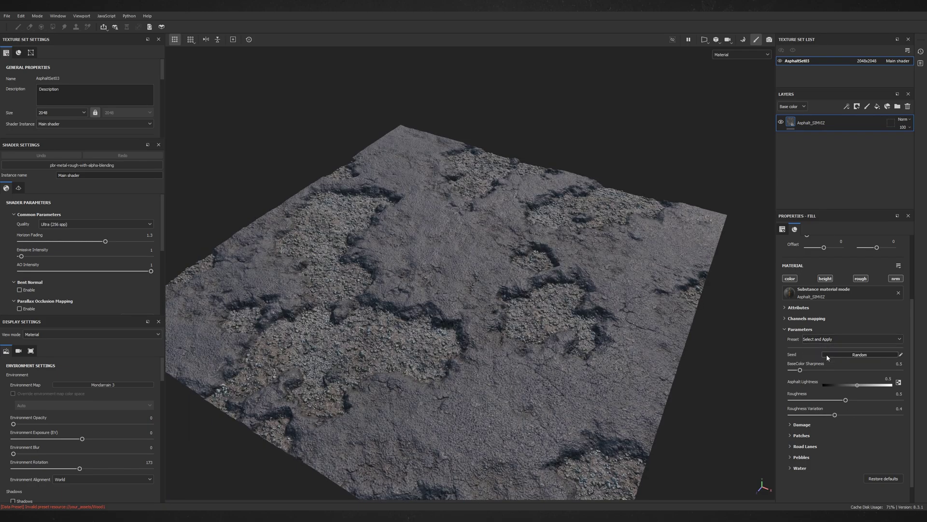
{"action": "right_click_drag", "start_coordinate": [617, 321], "coordinate": [610, 297], "text": "shift"}
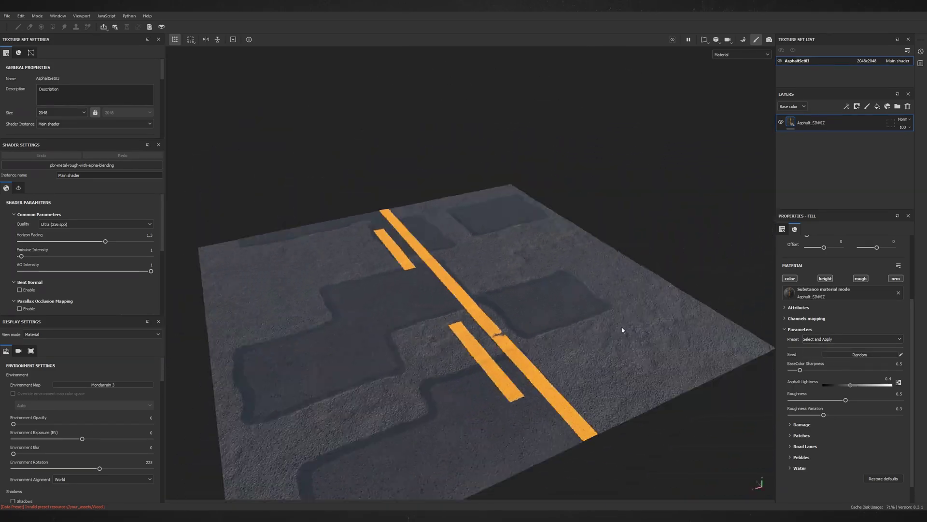
{"action": "right_click_drag", "start_coordinate": [623, 329], "coordinate": [567, 330], "text": "shift"}
{"action": "left_click_drag", "start_coordinate": [568, 330], "coordinate": [464, 281], "text": "alt"}
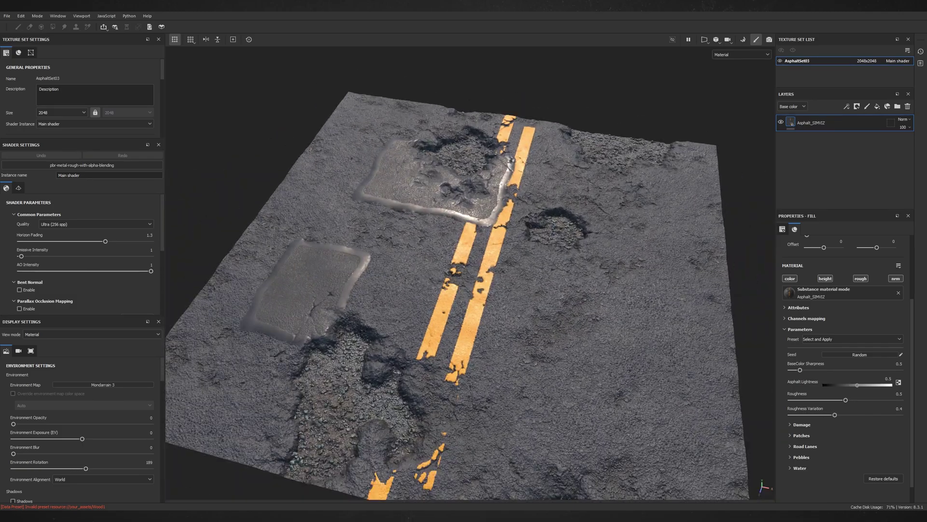
Step: Try Roughness values of 0.25 and 0.75 on the asphalt while viewing only the Roughness channel
{"action": "left_click_drag", "start_coordinate": [566, 303], "coordinate": [575, 279], "text": "alt"}
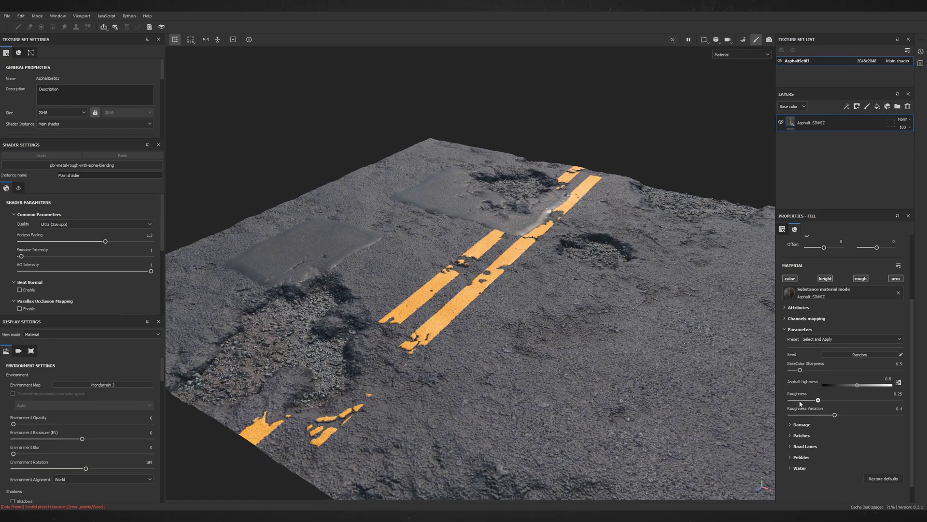
{"action": "left_click_drag", "start_coordinate": [799, 401], "coordinate": [808, 400]}
{"action": "key", "text": "c"}
{"action": "key", "text": "c"}
{"action": "key", "text": "c"}
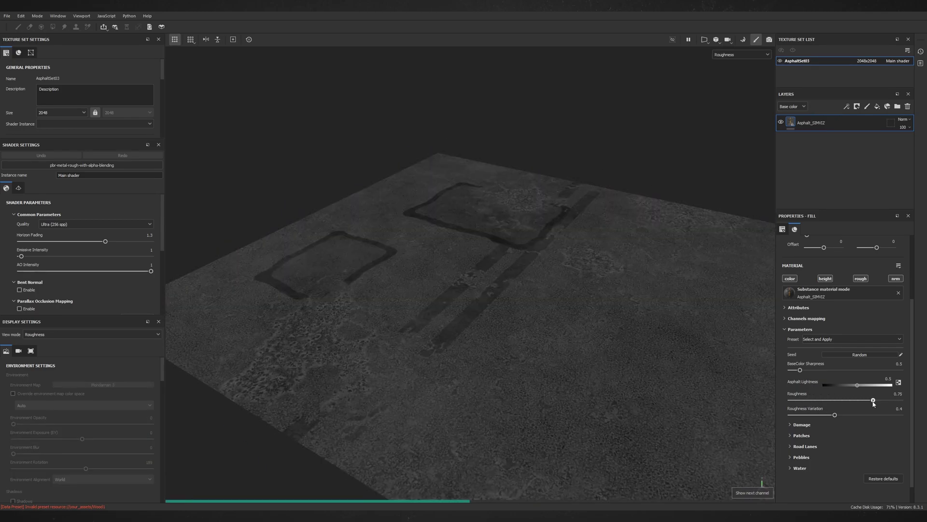
Step: Try Roughness Variation values of 0.88 and 1, and check the result in the full Material view
{"action": "left_click_drag", "start_coordinate": [873, 401], "coordinate": [888, 415]}
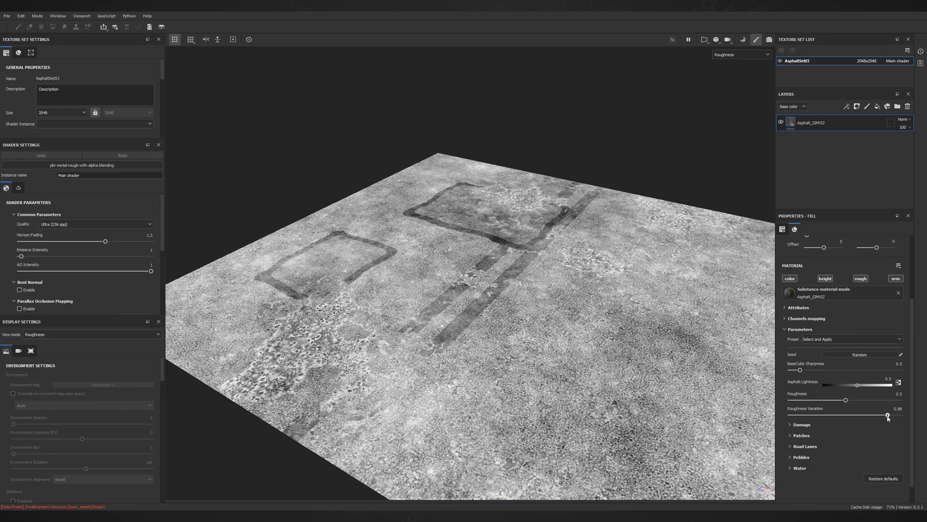
{"action": "key", "text": "m"}
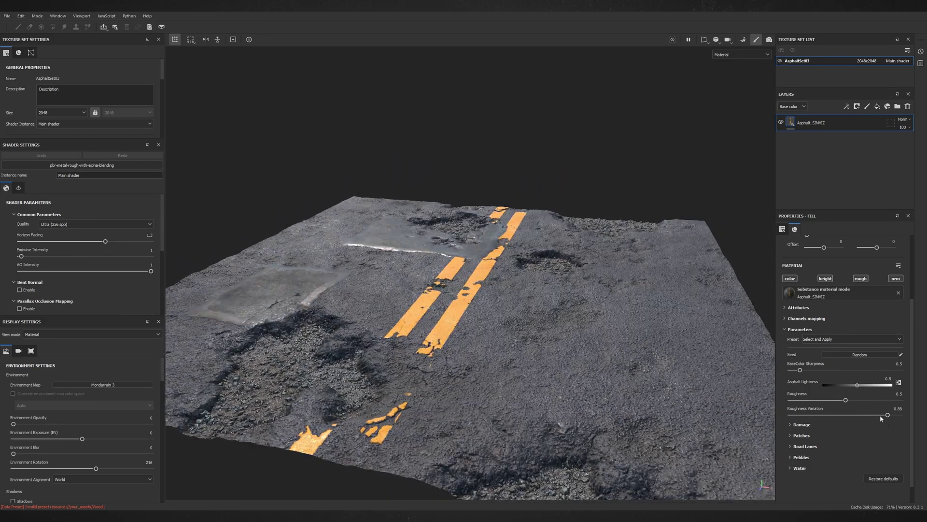
{"action": "left_click_drag", "start_coordinate": [555, 333], "coordinate": [491, 326], "text": "alt"}
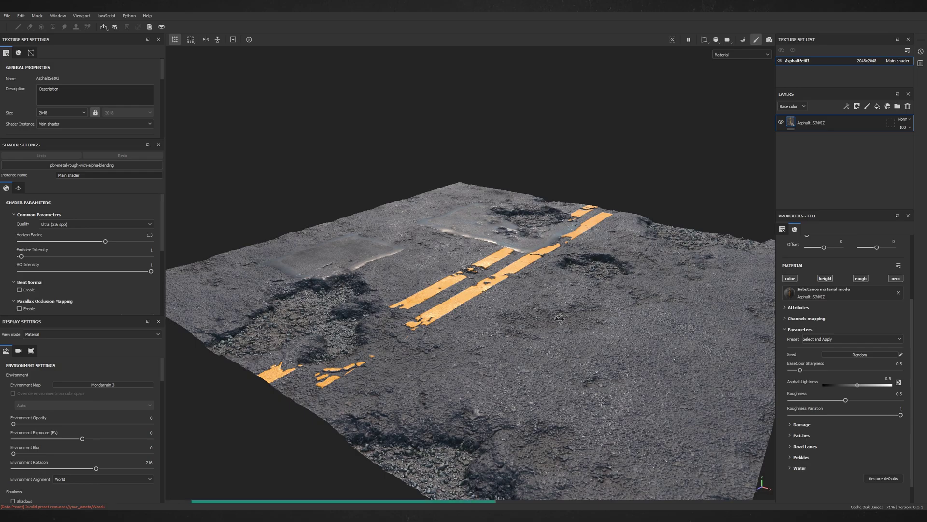
{"action": "right_click_drag", "start_coordinate": [559, 318], "coordinate": [555, 313], "text": "shift"}
Step: Inspect the asphalt in the Roughness channel, return to the Material view and check it under rotated lighting
{"action": "key", "text": "c"}
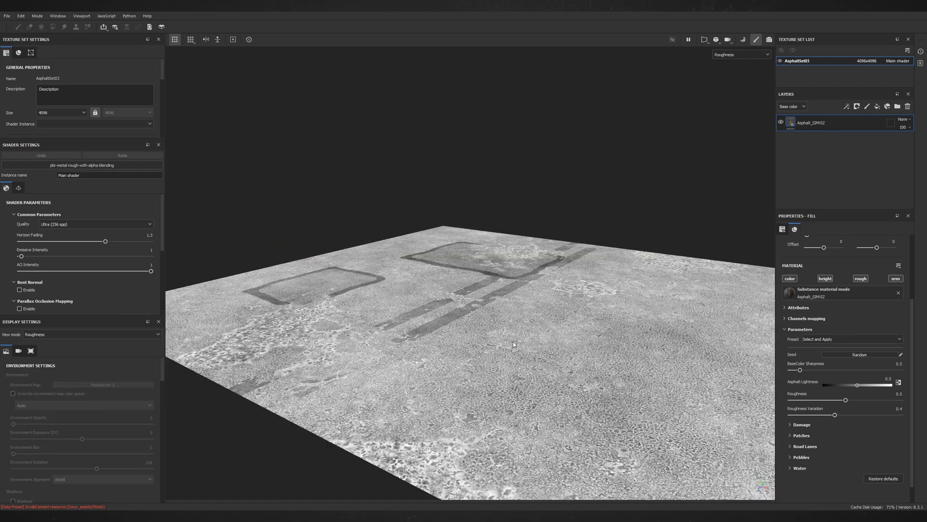
{"action": "key", "text": "m"}
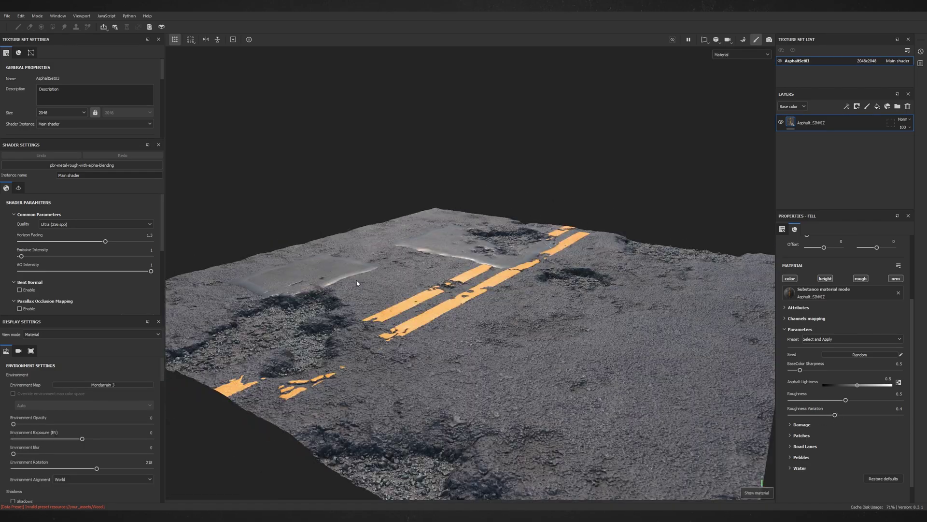
{"action": "left_click_drag", "start_coordinate": [357, 283], "coordinate": [353, 312], "text": "alt"}
{"action": "right_click_drag", "start_coordinate": [352, 312], "coordinate": [377, 311], "text": "shift"}
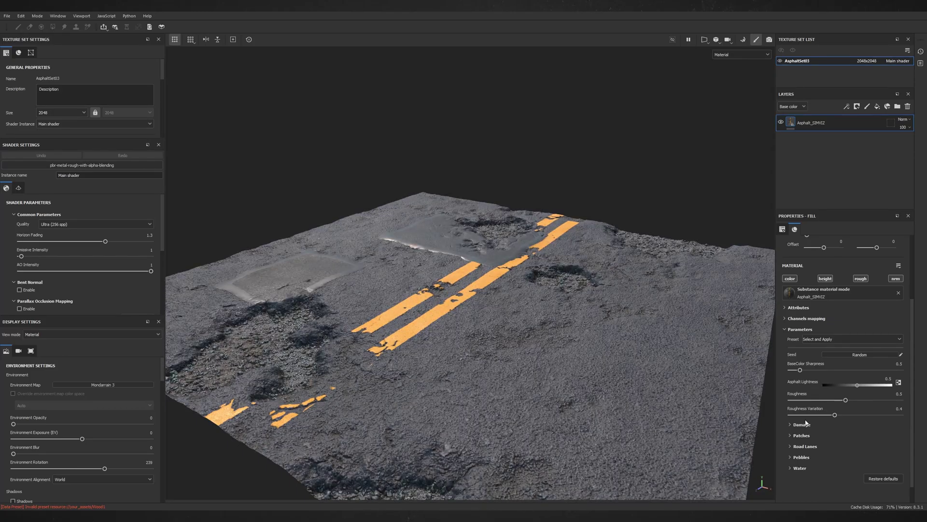
Step: Try an Asphalt Covering of 0.78 and a Holes Size of 0.9 in the Damage parameters
{"action": "left_click", "coordinate": [802, 424]}
{"action": "scroll", "coordinate": [821, 425], "scroll_direction": "down", "scroll_amount": 1}
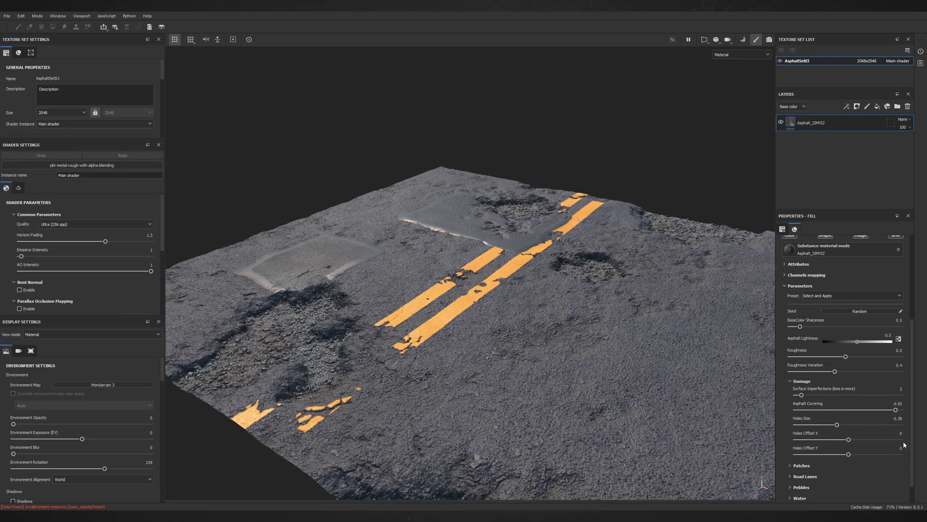
{"action": "left_click_drag", "start_coordinate": [864, 414], "coordinate": [879, 412]}
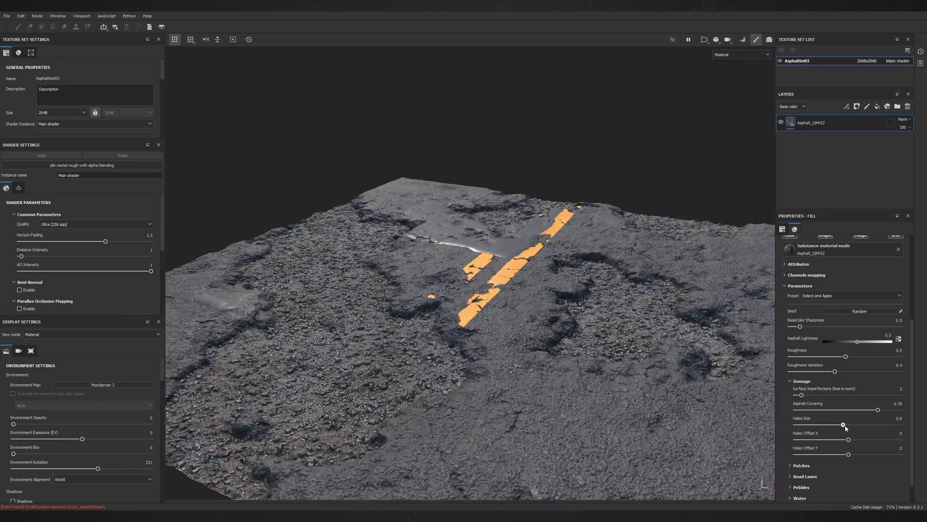
{"action": "left_click_drag", "start_coordinate": [817, 428], "coordinate": [835, 442]}
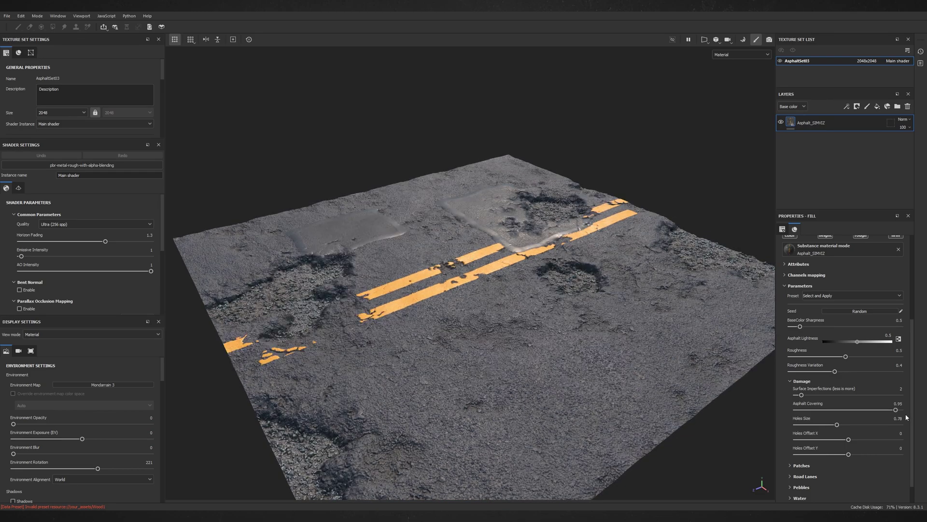
Step: Set the Asphalt Covering to 1 and the Surface Imperfections to 1 in the Damage parameters
{"action": "scroll", "coordinate": [451, 280], "scroll_direction": "up", "scroll_amount": 3}
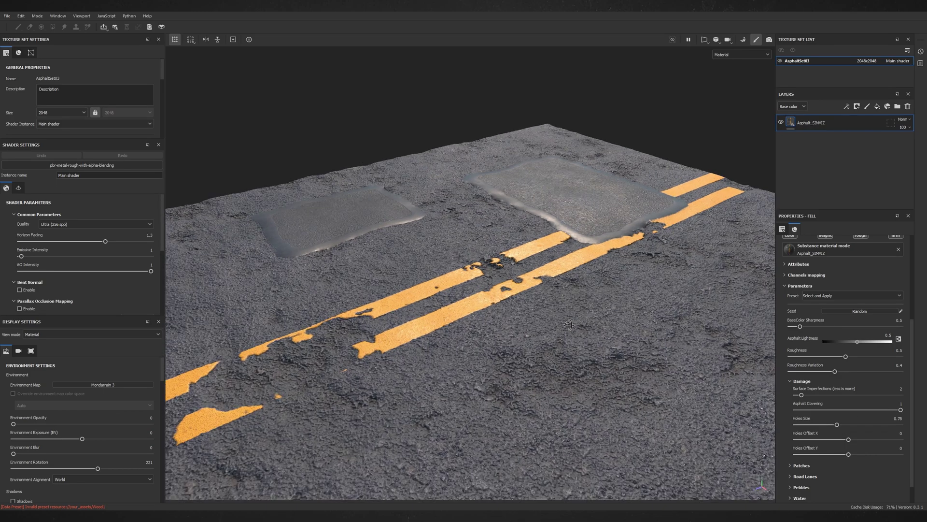
{"action": "left_click_drag", "start_coordinate": [451, 281], "coordinate": [701, 382], "text": "alt"}
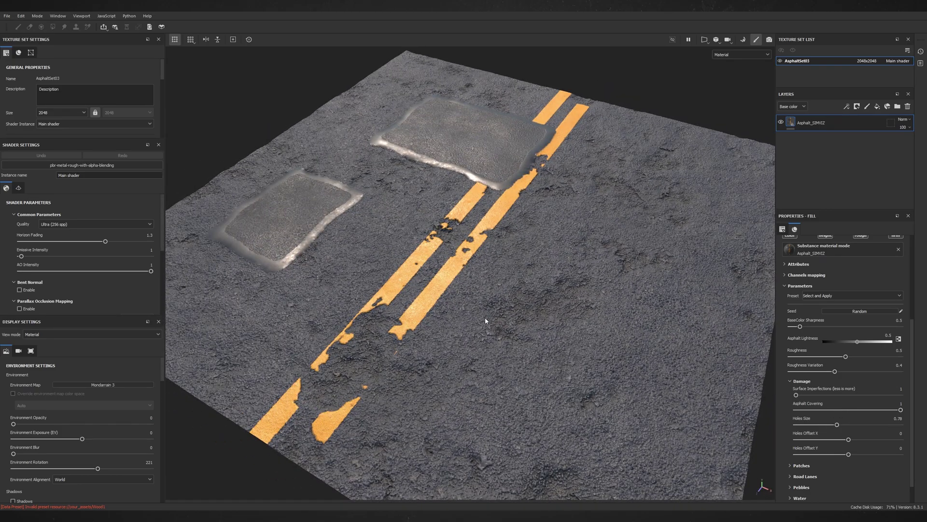
{"action": "left_click_drag", "start_coordinate": [485, 321], "coordinate": [842, 396], "text": "alt"}
Step: Try a Surface Imperfections value of 17.5 under rotated lighting, and set it back to 2
{"action": "left_click", "coordinate": [815, 396]}
{"action": "left_click_drag", "start_coordinate": [367, 309], "coordinate": [503, 294], "text": "alt"}
{"action": "right_click_drag", "start_coordinate": [503, 294], "coordinate": [434, 294], "text": "shift"}
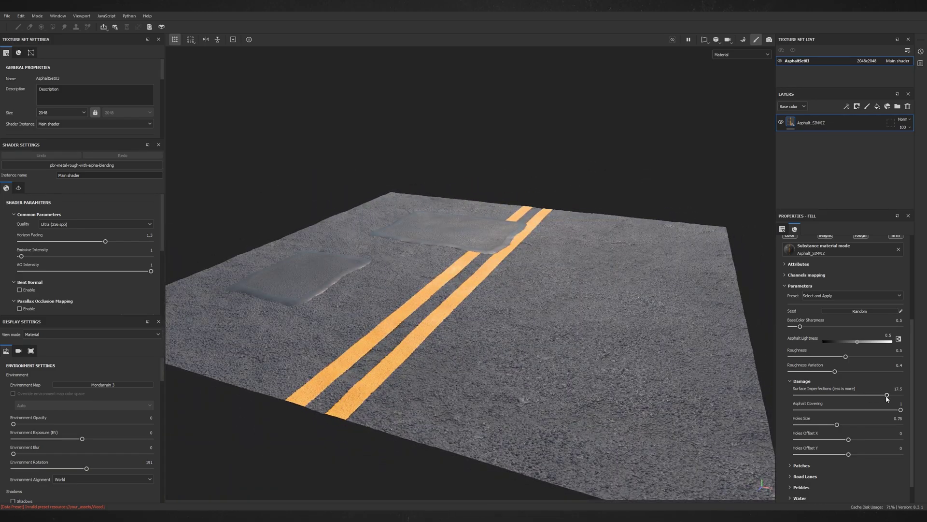
{"action": "left_click", "coordinate": [801, 395]}
{"action": "left_click_drag", "start_coordinate": [471, 316], "coordinate": [479, 295], "text": "alt"}
Step: Set the Patches Seed to 27 and shift the patches with Patches Offset X and Patches Offset Y
{"action": "scroll", "coordinate": [793, 445], "scroll_direction": "down", "scroll_amount": 2}
{"action": "left_click", "coordinate": [793, 443]}
{"action": "scroll", "coordinate": [815, 405], "scroll_direction": "down", "scroll_amount": 3}
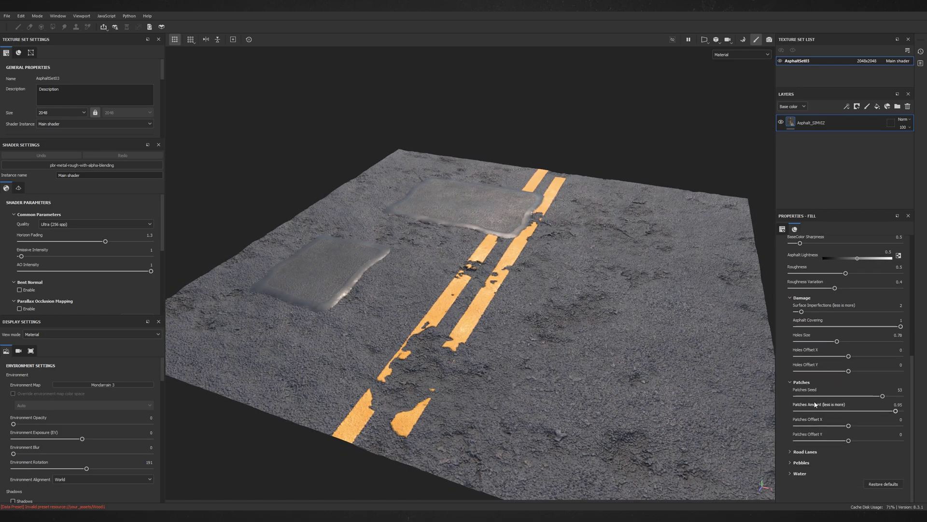
{"action": "left_click_drag", "start_coordinate": [870, 397], "coordinate": [837, 398]}
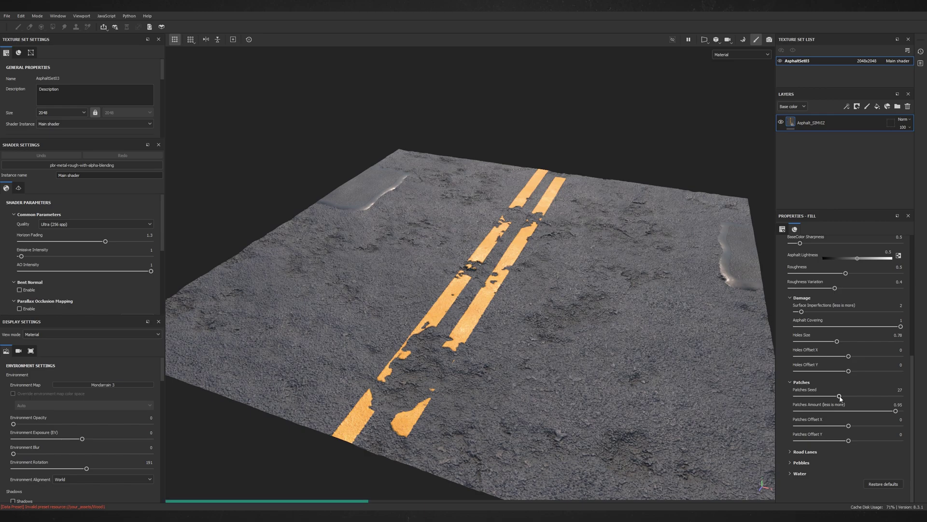
{"action": "left_click_drag", "start_coordinate": [531, 271], "coordinate": [563, 319], "text": "alt"}
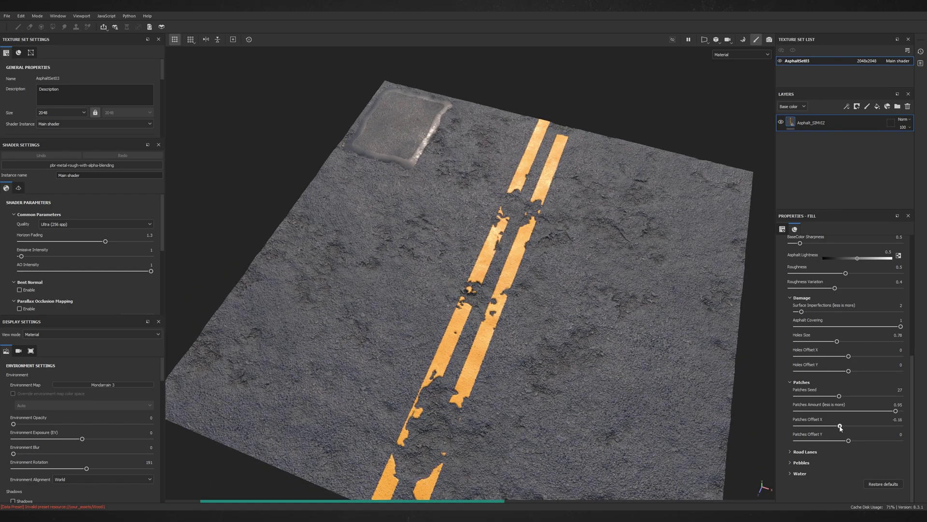
{"action": "mouse_move", "coordinate": [840, 427]}
{"action": "left_mouse_down"}
{"action": "mouse_move", "coordinate": [877, 435]}
{"action": "mouse_move", "coordinate": [832, 441]}
{"action": "left_mouse_up"}
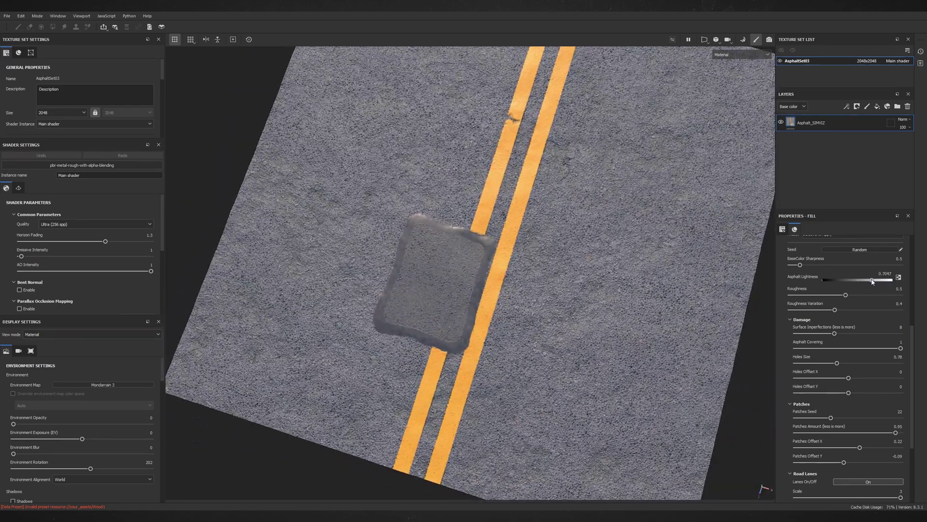
Step: Darken the asphalt by lowering its Asphalt Lightness
{"action": "left_click_drag", "start_coordinate": [872, 282], "coordinate": [862, 282]}
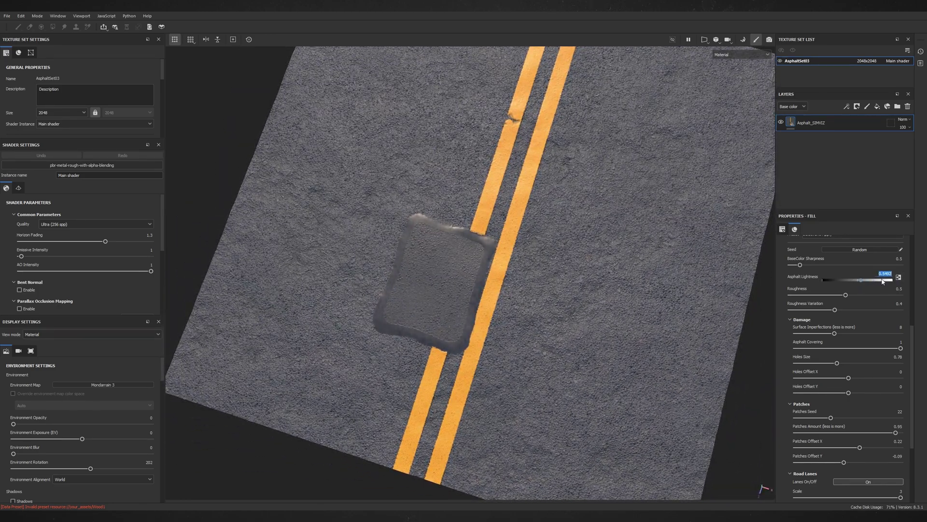
{"action": "scroll", "coordinate": [838, 355], "scroll_direction": "down", "scroll_amount": 5}
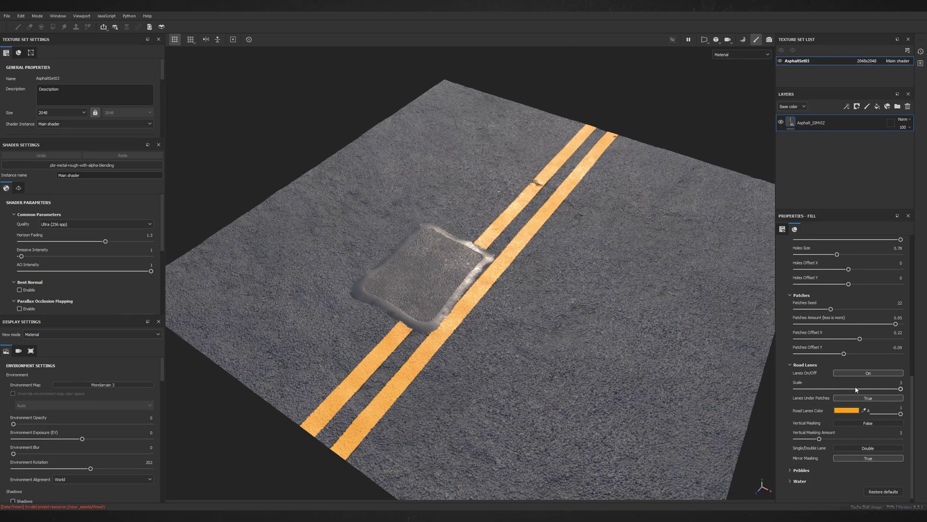
Step: Inspect the patch crossing the road lanes and toggle the lanes off and back on
{"action": "left_click_drag", "start_coordinate": [483, 285], "coordinate": [434, 251], "text": "alt"}
{"action": "right_click_drag", "start_coordinate": [434, 250], "coordinate": [560, 276], "text": "shift"}
{"action": "scroll", "coordinate": [833, 319], "scroll_direction": "up", "scroll_amount": 1}
{"action": "scroll", "coordinate": [833, 316], "scroll_direction": "down", "scroll_amount": 1}
{"action": "left_click", "coordinate": [841, 365]}
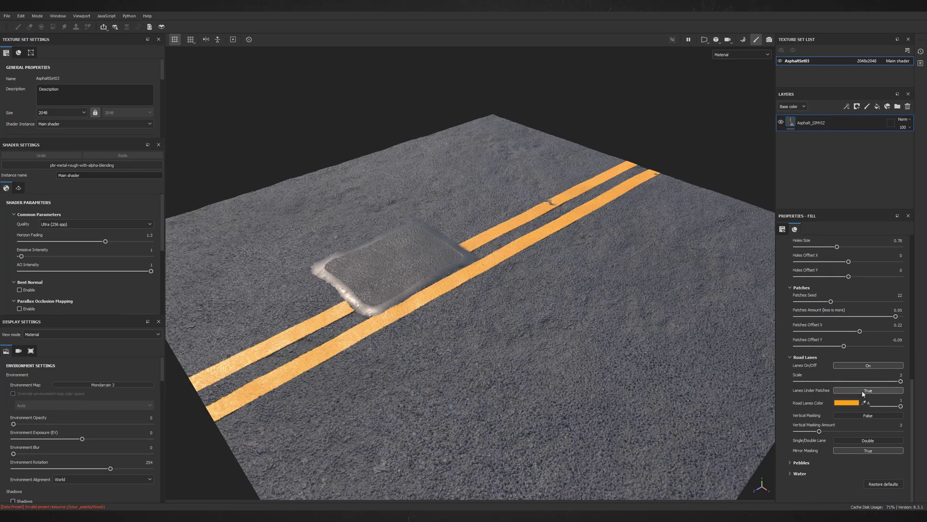
Step: Set Lanes Under Patches to False so the road lanes run over the patch
{"action": "left_click_drag", "start_coordinate": [531, 261], "coordinate": [457, 269], "text": "alt"}
{"action": "right_click_drag", "start_coordinate": [458, 269], "coordinate": [309, 219], "text": "shift"}
{"action": "left_click_drag", "start_coordinate": [309, 219], "coordinate": [471, 260], "text": "alt"}
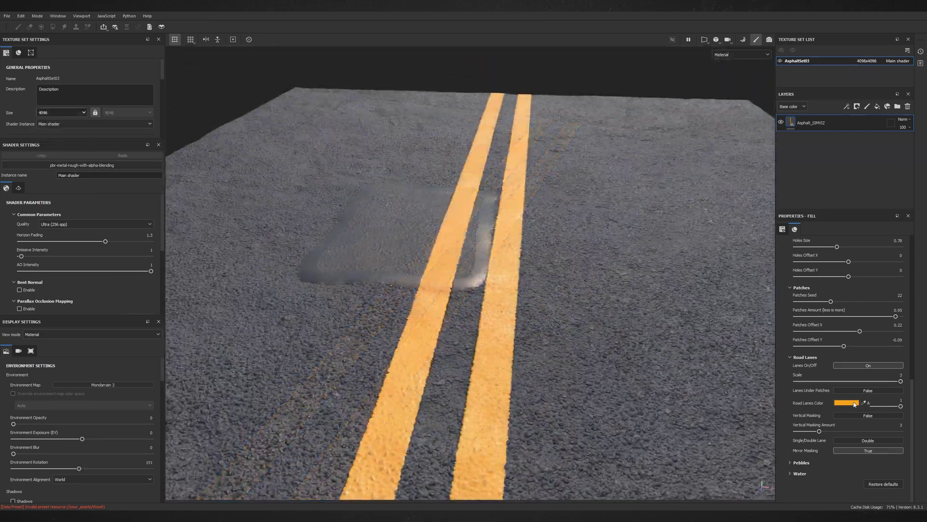
Step: Change the Road Lanes Color to white and set the Patches Amount to 1
{"action": "left_click", "coordinate": [846, 402]}
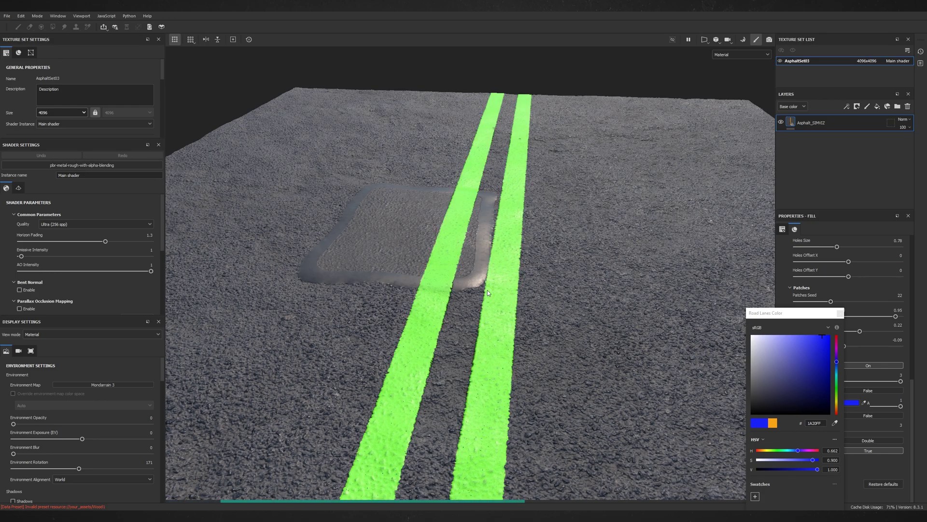
{"action": "left_click_drag", "start_coordinate": [488, 290], "coordinate": [410, 256], "text": "alt"}
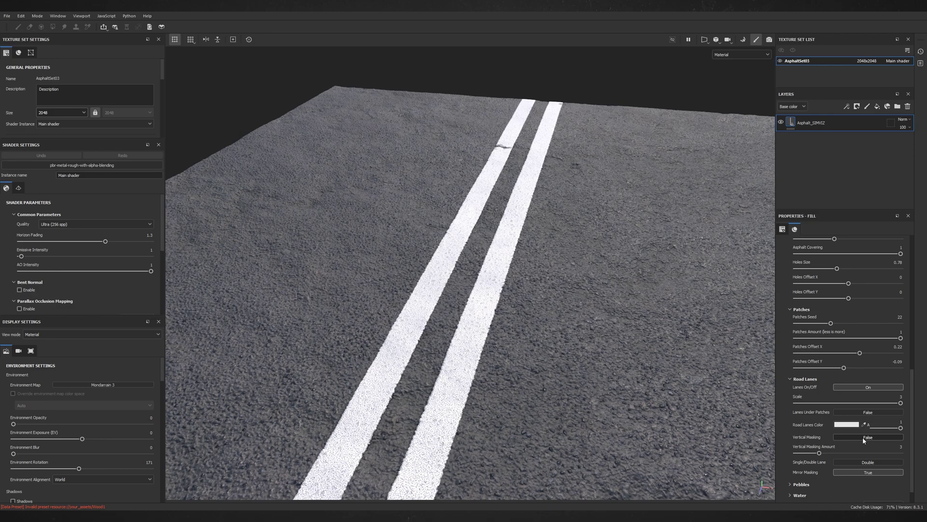
Step: Set Vertical Masking to True for the road lanes and set the Vertical Masking Amount to 2
{"action": "left_click", "coordinate": [863, 437]}
{"action": "left_click_drag", "start_coordinate": [604, 396], "coordinate": [537, 358], "text": "alt"}
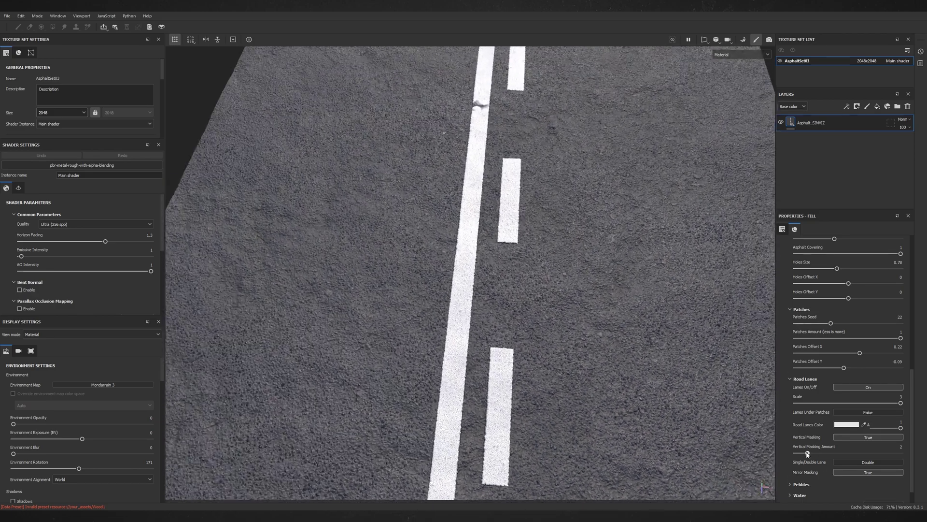
{"action": "scroll", "coordinate": [516, 298], "scroll_direction": "down", "scroll_amount": 2}
{"action": "left_click_drag", "start_coordinate": [515, 298], "coordinate": [478, 295], "text": "alt"}
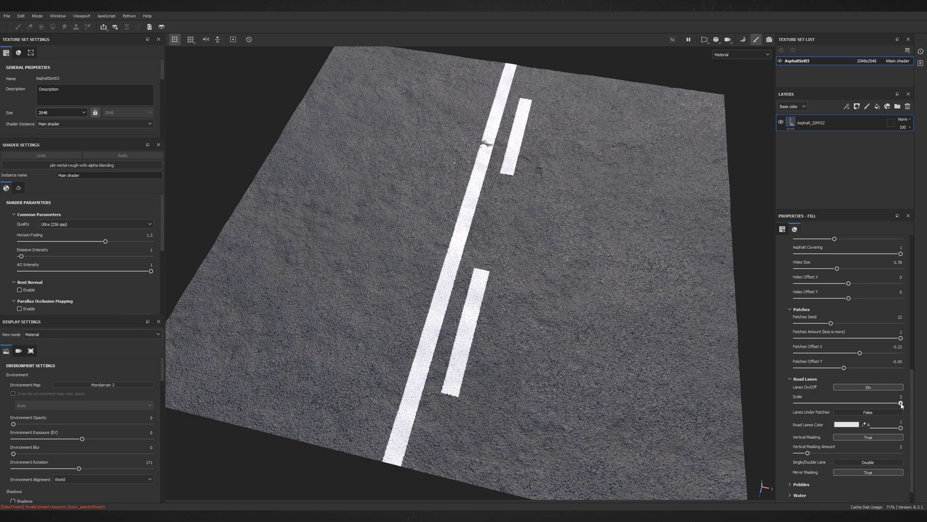
Step: Set the road lanes' Scale to 2 and Vertical Masking Amount to 3, trying the Single/Double Lane option
{"action": "left_click_drag", "start_coordinate": [901, 403], "coordinate": [848, 403]}
{"action": "scroll", "coordinate": [480, 238], "scroll_direction": "up", "scroll_amount": 2}
{"action": "scroll", "coordinate": [470, 273], "scroll_direction": "down", "scroll_amount": 3}
{"action": "scroll", "coordinate": [470, 273], "scroll_direction": "up", "scroll_amount": 2}
{"action": "left_click", "coordinate": [845, 463]}
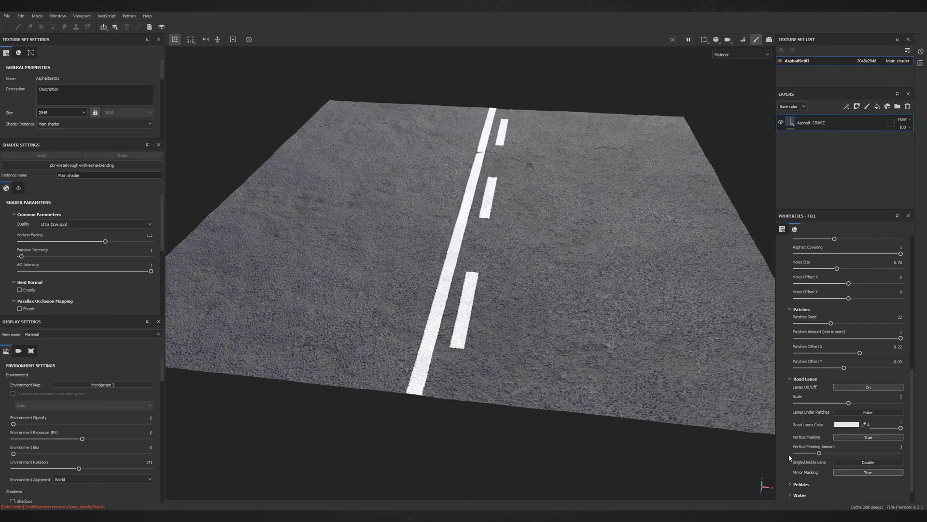
Step: Set Asphalt Covering to 0.9 and adjust the pebbles to a Small Pebbles Amount of 0.32 and a Big Pebbles Amount of 0.58
{"action": "scroll", "coordinate": [798, 486], "scroll_direction": "down", "scroll_amount": 3}
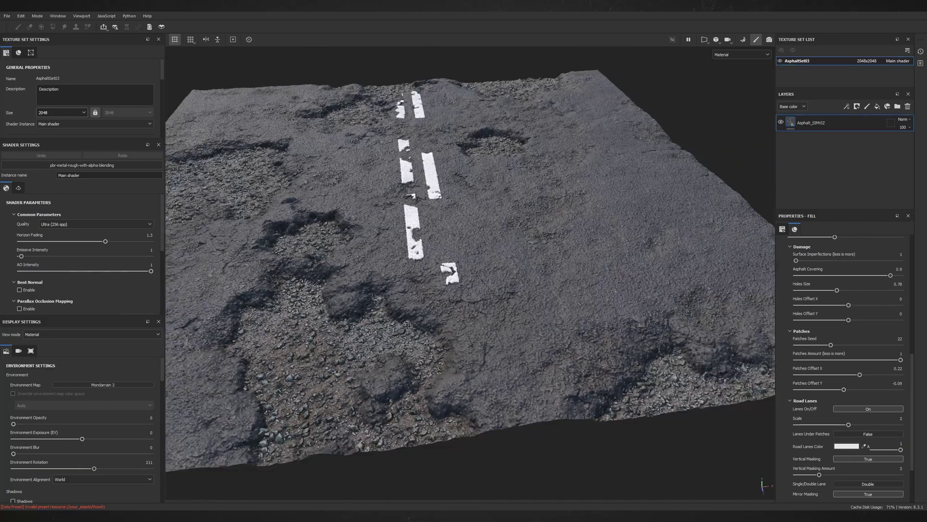
{"action": "left_click_drag", "start_coordinate": [406, 325], "coordinate": [449, 314], "text": "alt"}
{"action": "scroll", "coordinate": [824, 434], "scroll_direction": "down", "scroll_amount": 3}
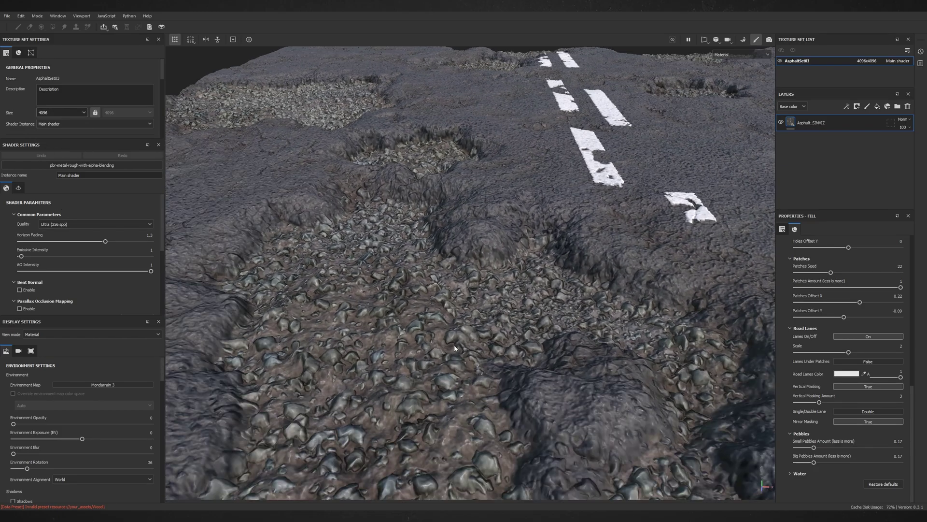
{"action": "left_click_drag", "start_coordinate": [483, 344], "coordinate": [699, 354], "text": "alt"}
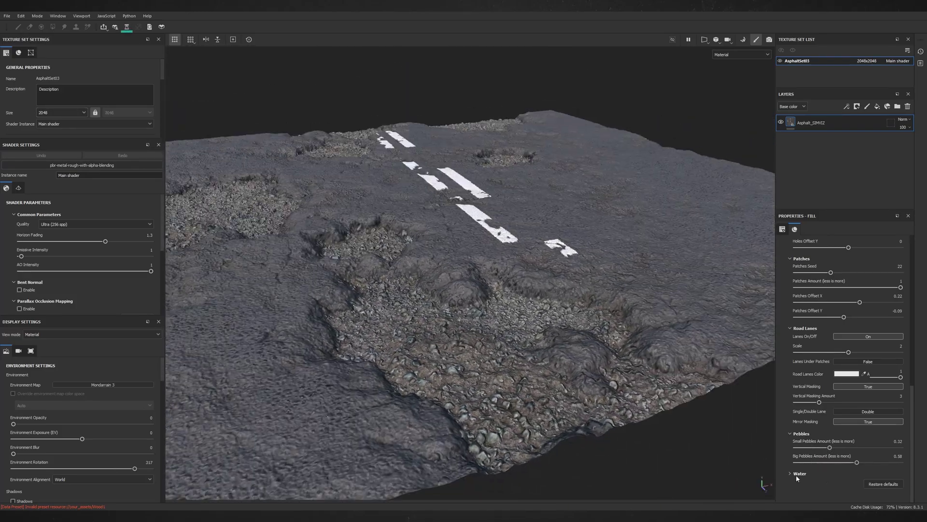
Step: Fill the holes with water at a Water Level of 0.38 and set the Edges Wetness Distance to 0.2
{"action": "scroll", "coordinate": [812, 410], "scroll_direction": "down", "scroll_amount": 3}
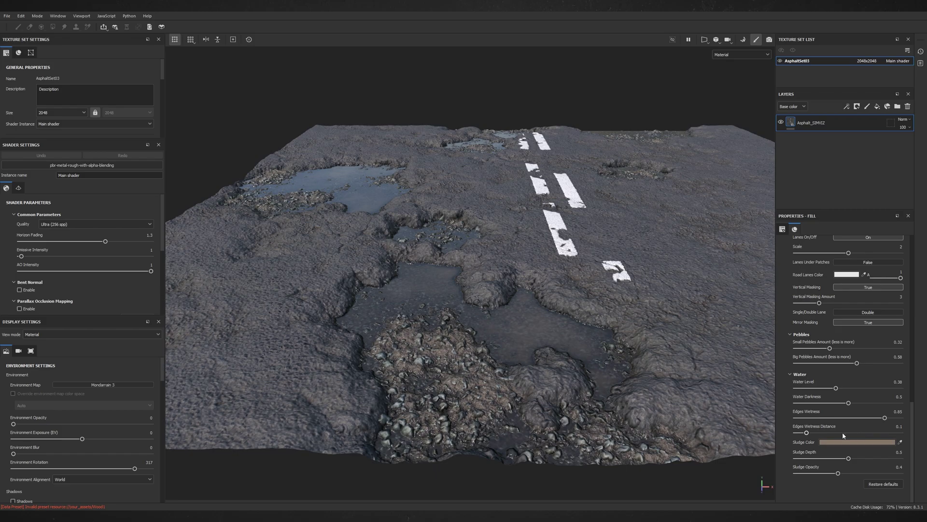
{"action": "left_click_drag", "start_coordinate": [879, 433], "coordinate": [852, 433]}
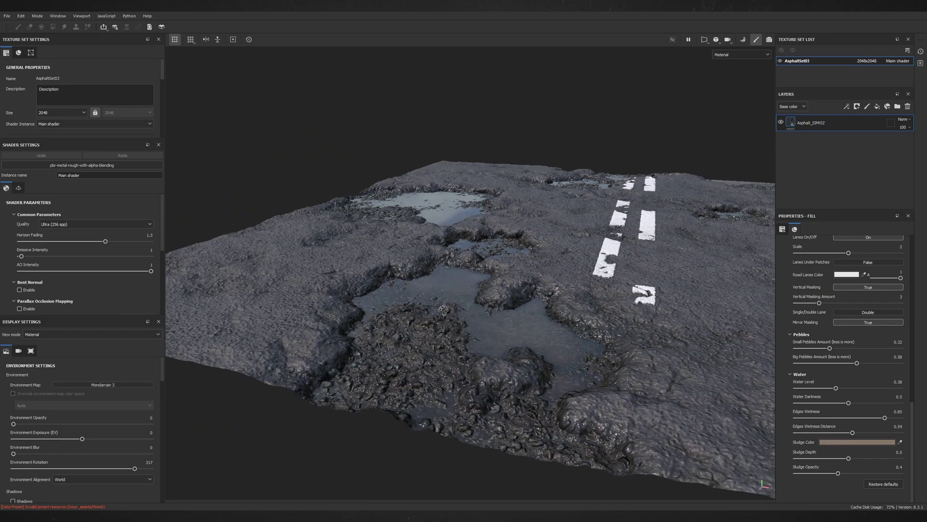
{"action": "left_click", "coordinate": [899, 426]}
{"action": "type", "text": "0.2"}
{"action": "key", "text": "Return"}
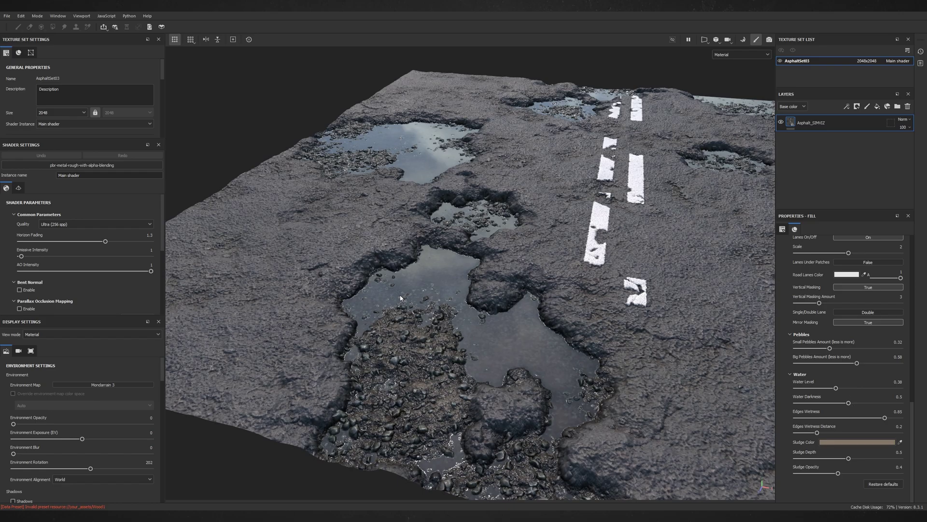
Step: Inspect the puddles from above and view their base color channel
{"action": "left_click_drag", "start_coordinate": [400, 295], "coordinate": [593, 344], "text": "alt"}
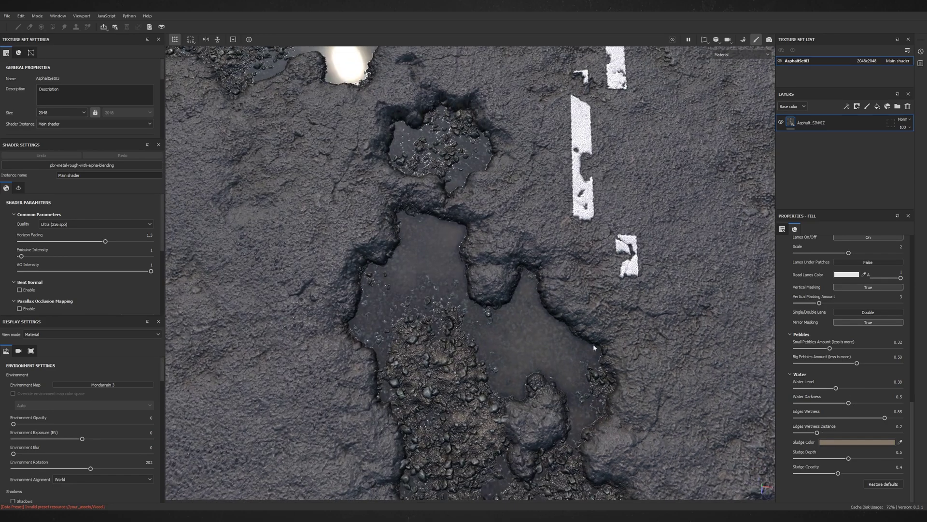
{"action": "middle_click_drag", "start_coordinate": [593, 344], "coordinate": [536, 315], "text": "alt"}
{"action": "key", "text": "c"}
{"action": "key", "text": "c"}
Step: Try a lower Water Darkness on the puddles and open the Sludge Color for editing
{"action": "left_click_drag", "start_coordinate": [848, 403], "coordinate": [810, 404]}
{"action": "key", "text": "m"}
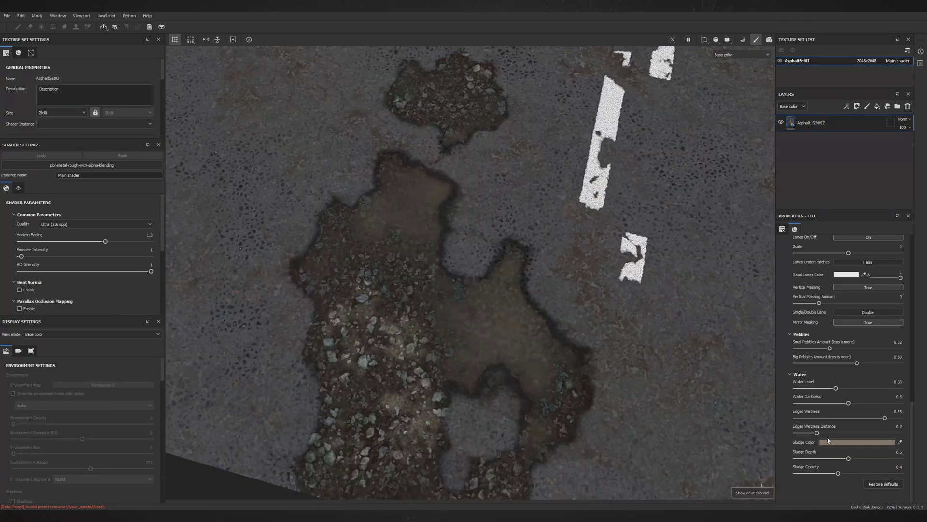
{"action": "left_click", "coordinate": [850, 442]}
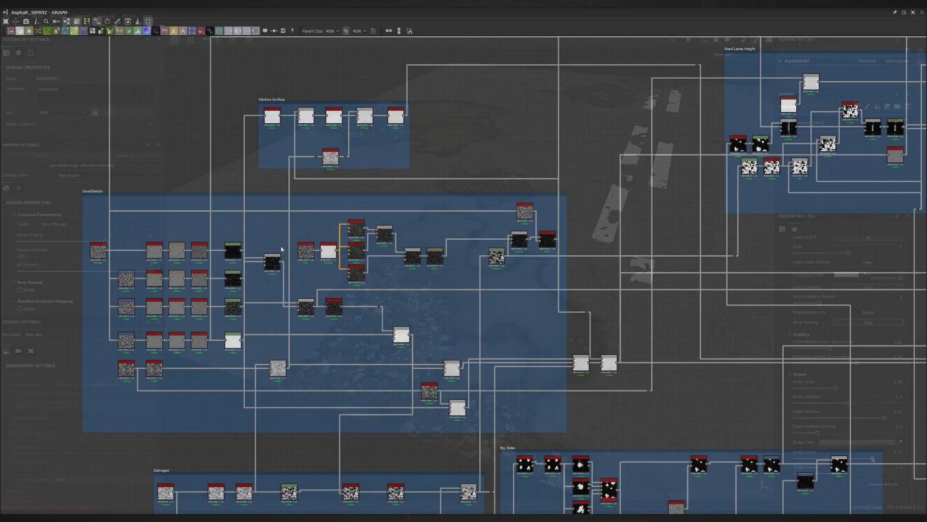
Step: In Substance 3D Designer, examine the Asphalt_SIMVIZ node graph from the small details and damage groups through to the Material outputs
{"action": "middle_click_drag", "start_coordinate": [280, 246], "coordinate": [186, 197]}
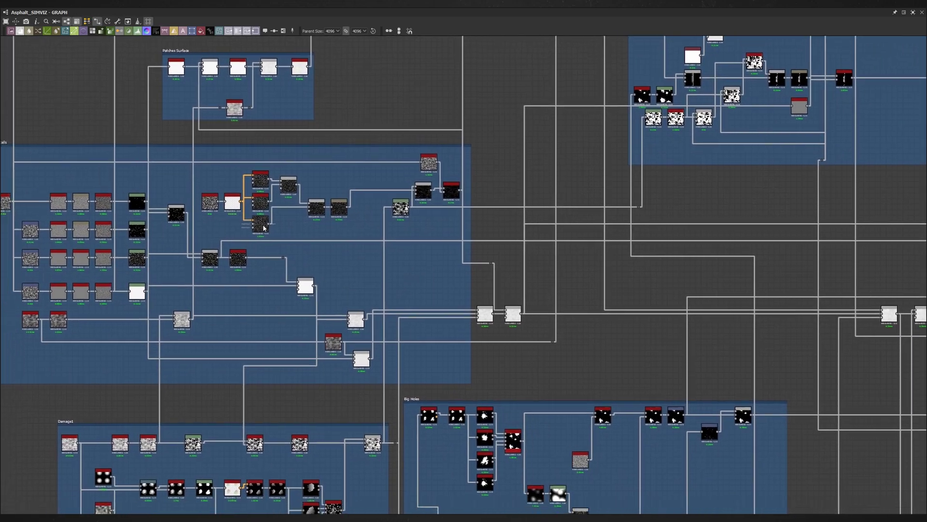
{"action": "scroll", "coordinate": [265, 226], "scroll_direction": "down", "scroll_amount": 2}
{"action": "scroll", "coordinate": [266, 226], "scroll_direction": "down", "scroll_amount": 3}
{"action": "middle_click_drag", "start_coordinate": [521, 266], "coordinate": [408, 315]}
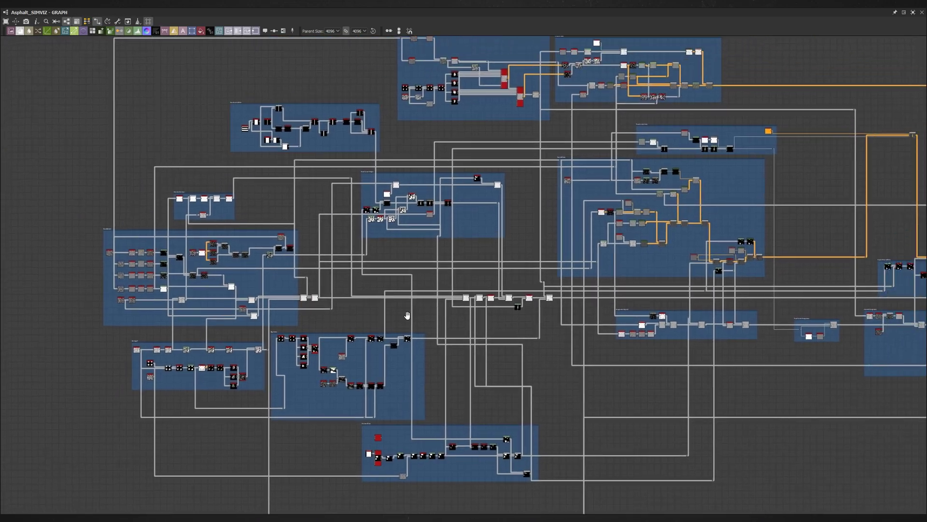
{"action": "middle_click_drag", "start_coordinate": [659, 236], "coordinate": [402, 244]}
{"action": "scroll", "coordinate": [478, 265], "scroll_direction": "down", "scroll_amount": 1}
{"action": "scroll", "coordinate": [633, 282], "scroll_direction": "up", "scroll_amount": 4}
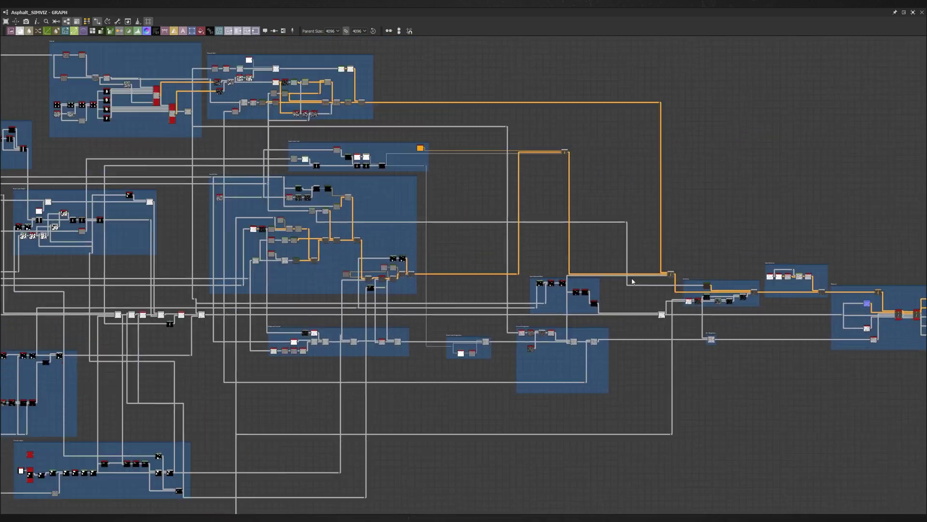
{"action": "middle_click_drag", "start_coordinate": [708, 281], "coordinate": [399, 263]}
{"action": "scroll", "coordinate": [647, 305], "scroll_direction": "up", "scroll_amount": 8}
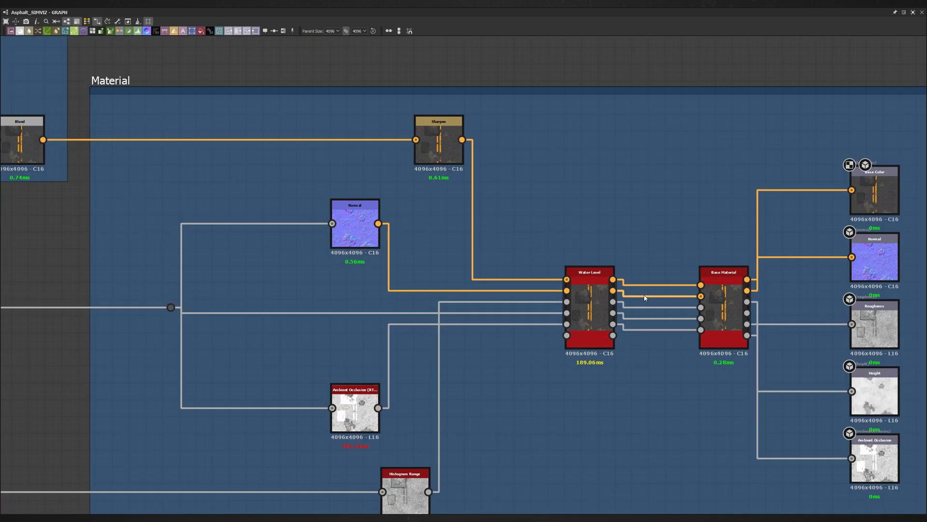
{"action": "scroll", "coordinate": [645, 298], "scroll_direction": "down", "scroll_amount": 5}
{"action": "middle_click_drag", "start_coordinate": [236, 265], "coordinate": [615, 292]}
{"action": "scroll", "coordinate": [615, 292], "scroll_direction": "down", "scroll_amount": 3}
{"action": "middle_click_drag", "start_coordinate": [395, 268], "coordinate": [570, 277]}
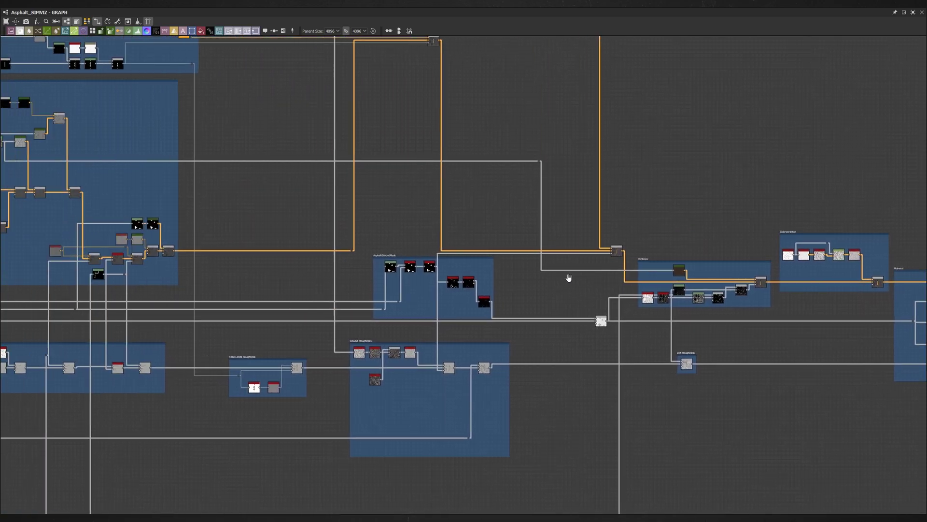